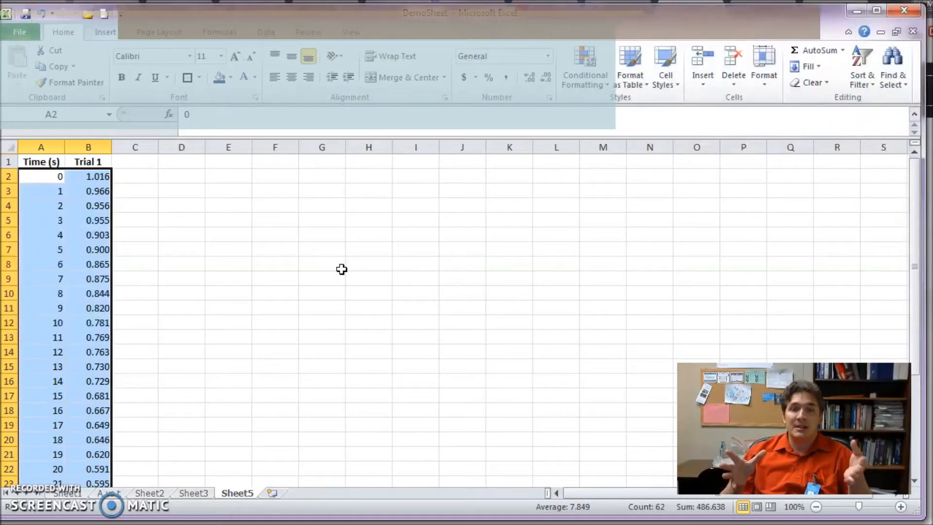
Insert a markers-only scatter chart of the selected time and Trial 1 data and place it around columns I to P, clear of the data.
left_click(103, 30)
left_click(430, 63)
left_click(442, 137)
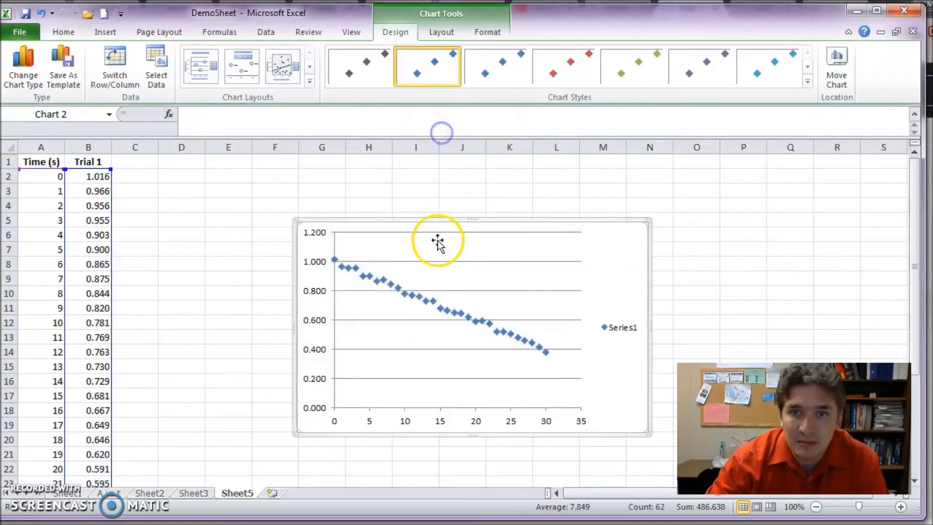
left_click_drag(448, 229, 557, 197)
Add a linear trendline to the data series, display its equation and R-squared value, and place the label beneath the line.
right_click(527, 272)
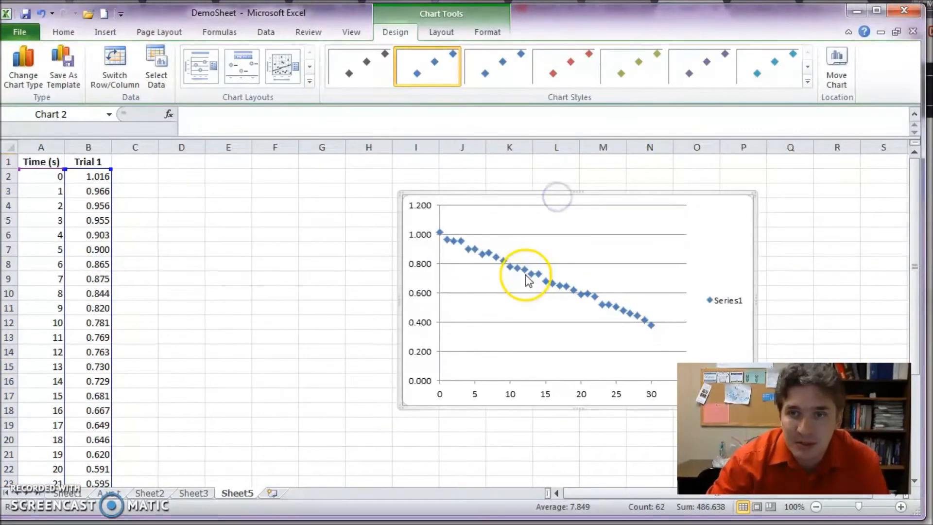
left_click(552, 384)
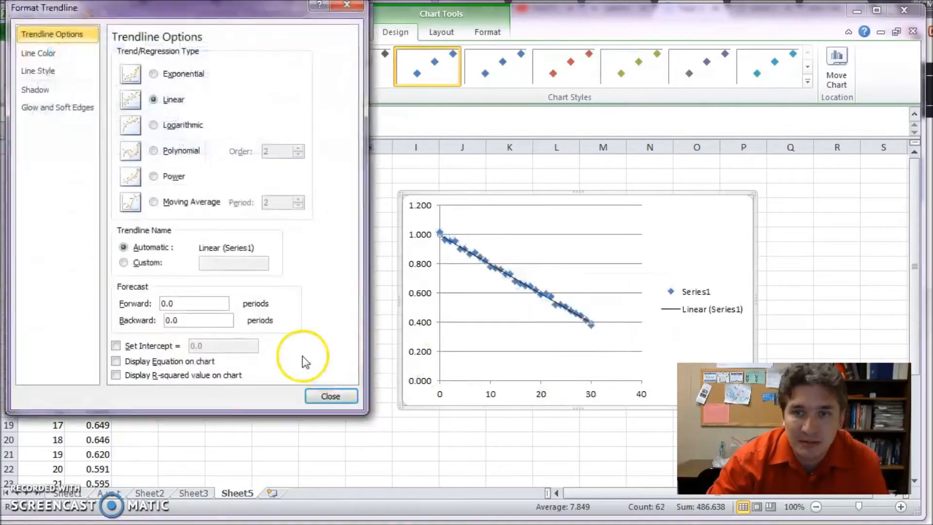
left_click(170, 361)
left_click(185, 375)
left_click(322, 396)
left_click_drag(530, 332, 537, 345)
Record the trendline coefficients as text labels and values: m with -0.02 in D2:E2 and b with 0.9977 in D3:E3.
left_click(237, 260)
left_click(191, 174)
type("m")
left_click(213, 170)
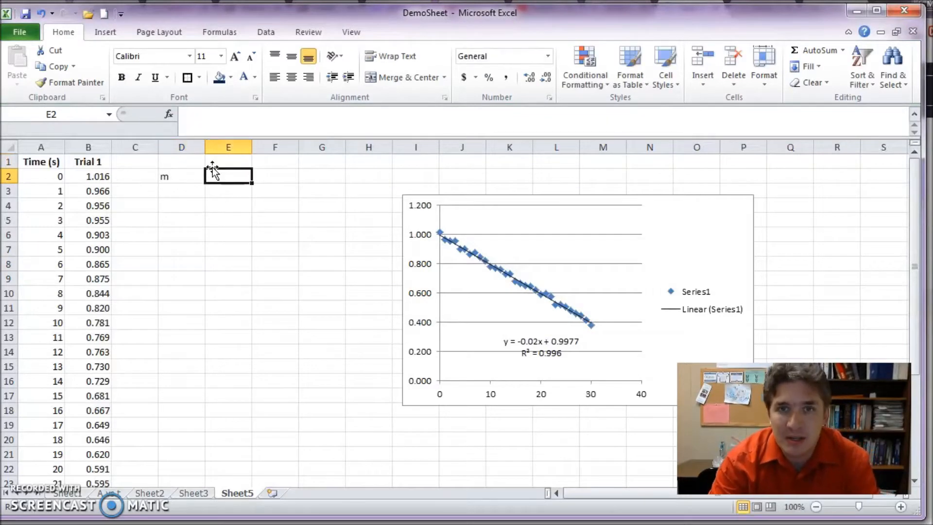
type("-0.02")
key("Return")
key("Left")
type("b")
key("Tab")
type("0.")
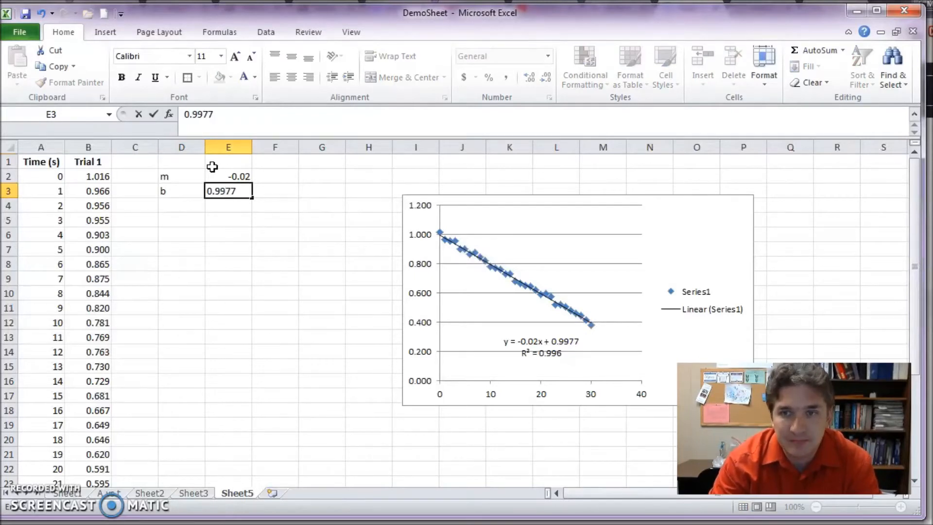
key("Return")
Begin a LINEST formula across the output range D5:E9, using B2:B32 as the known y's.
key("Left")
key("Up")
key("Up")
left_click(214, 172)
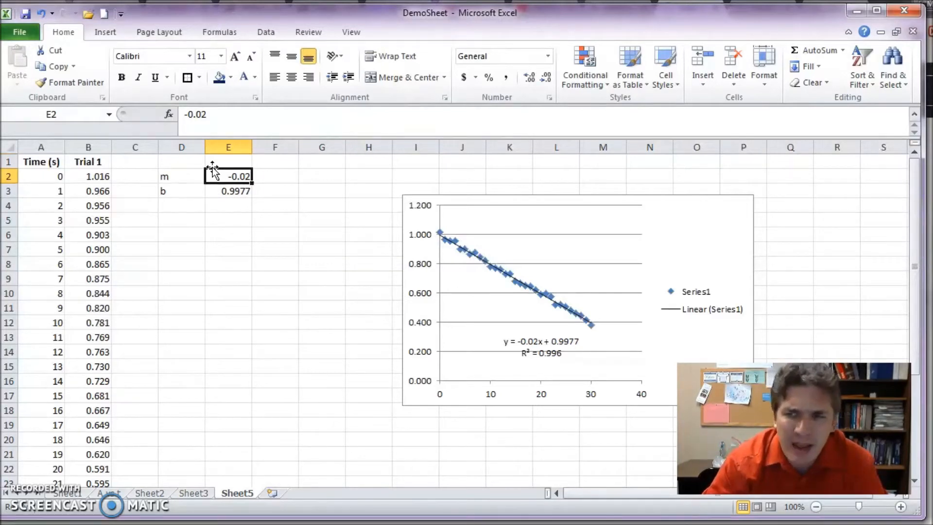
key("Down")
key("Down")
key("Down")
key("Left")
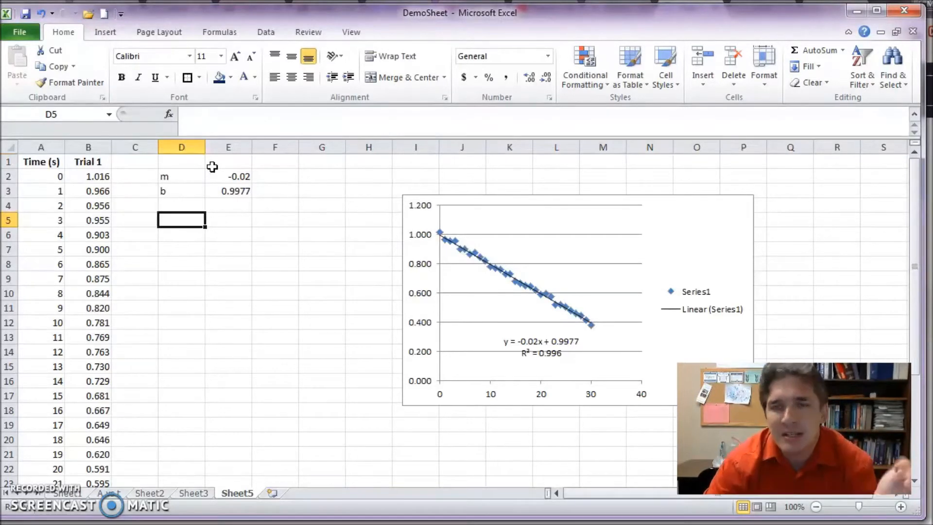
key("shift+Right")
key("shift+Down")
key("shift+Down")
key("shift+Down")
key("shift+Down")
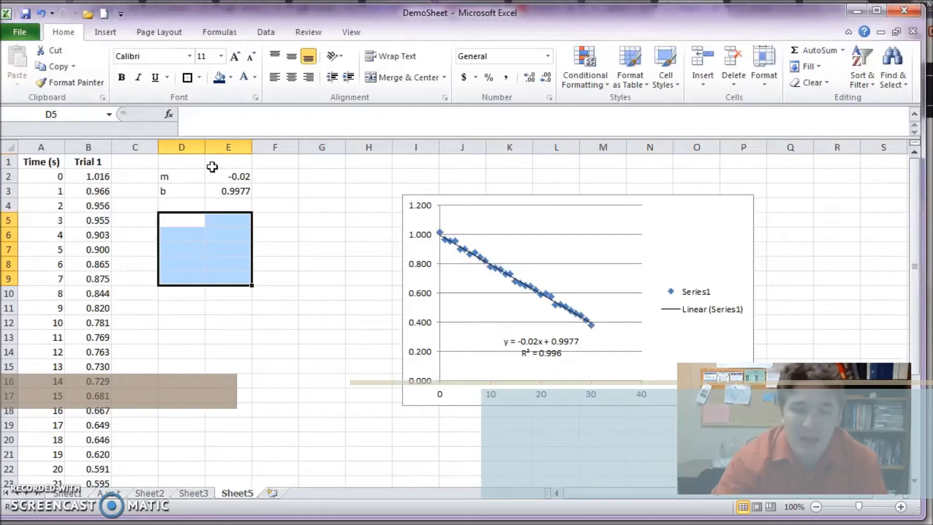
type("=linest(")
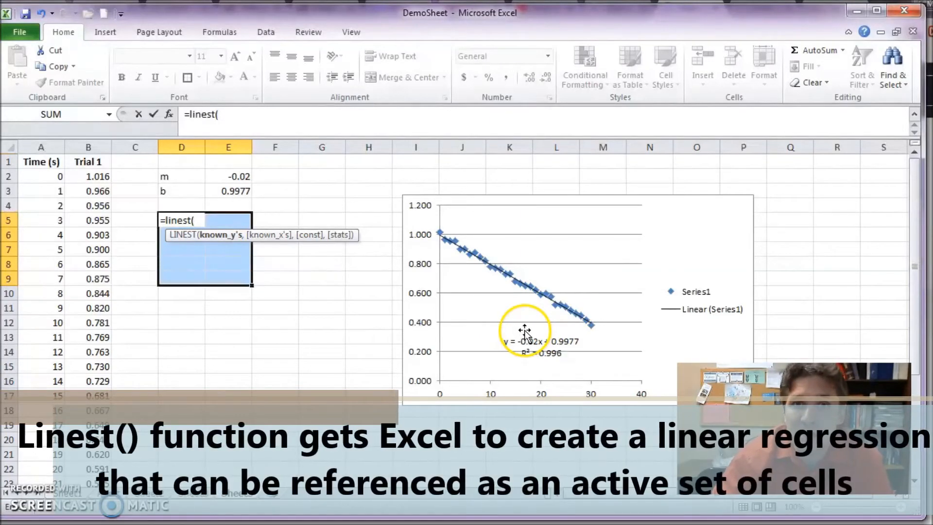
left_click_drag(92, 178, 97, 456)
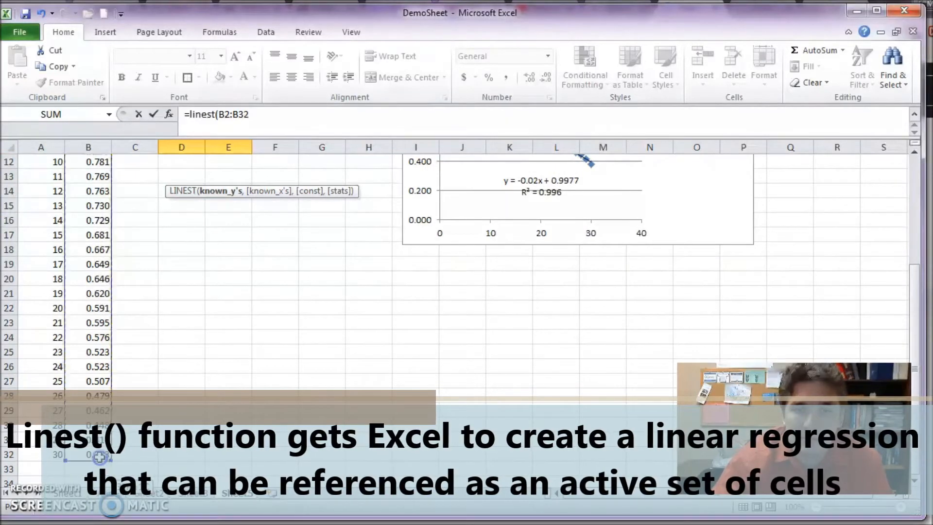
type(",")
scroll(17, 355, "up", 4)
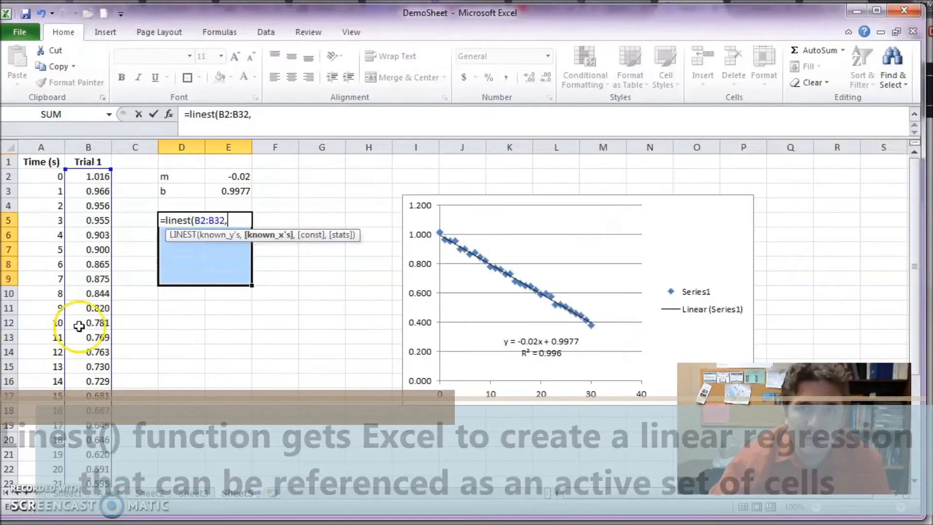
Complete the LINEST formula with A2:A32 as known x's, const TRUE and stats TRUE, and enter it as an array formula.
left_click_drag(58, 175, 51, 454)
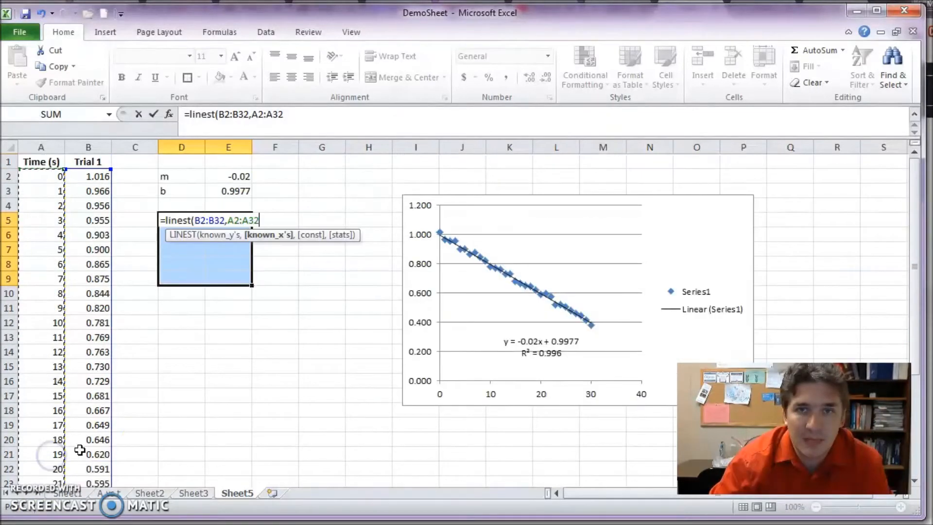
type(",")
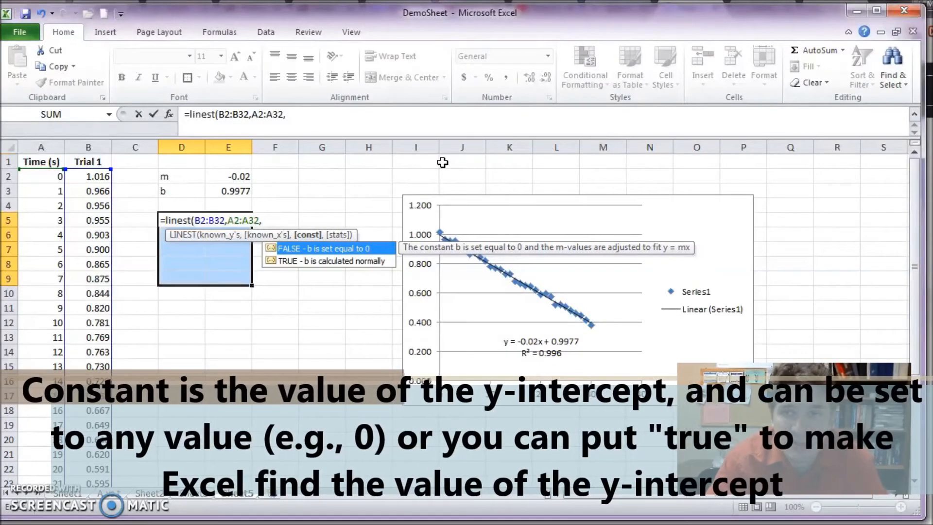
type("0")
key("BackSpace")
type("true")
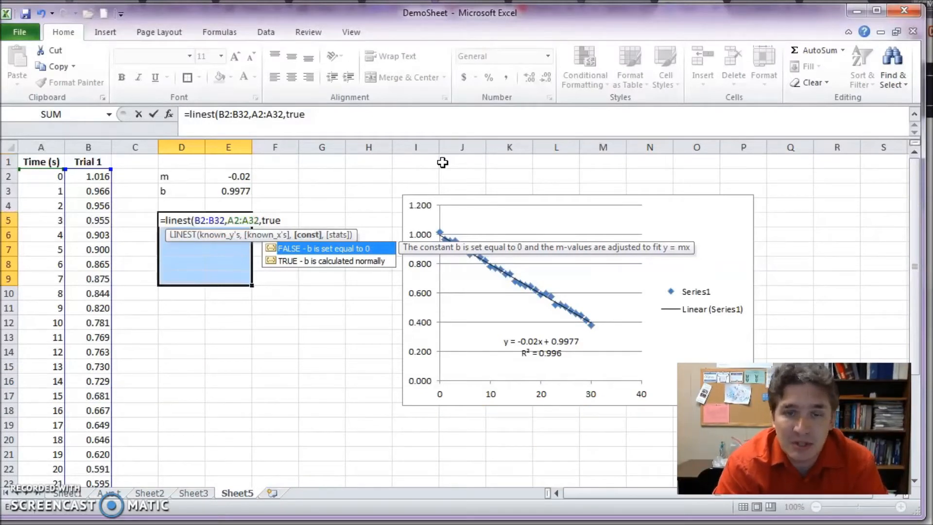
type(",")
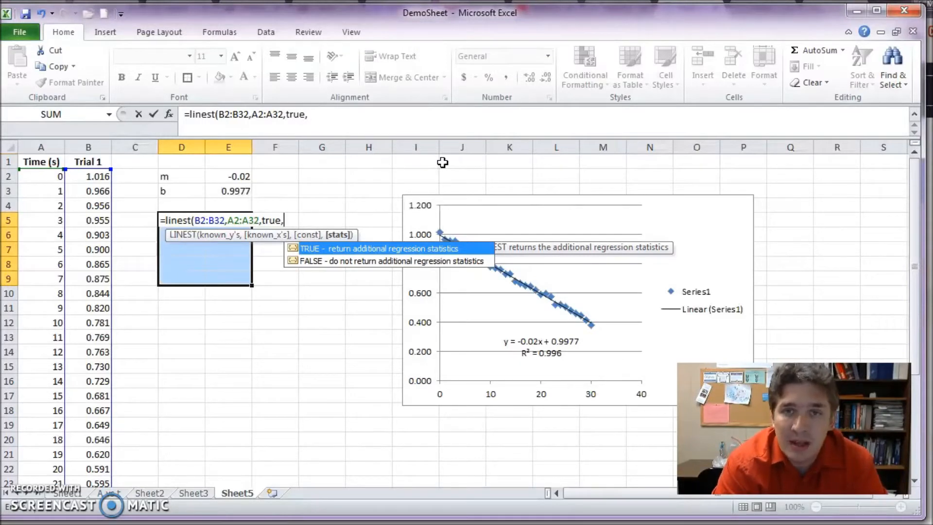
type("true")
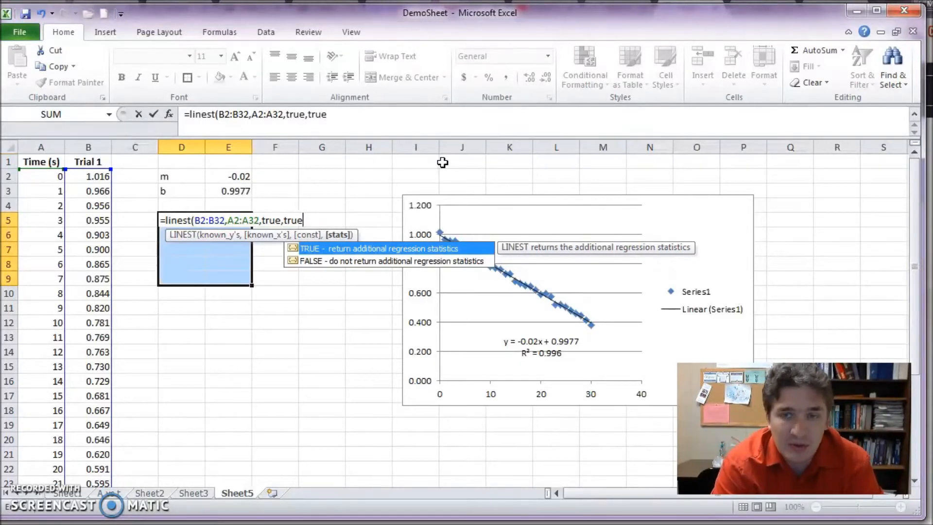
type(")")
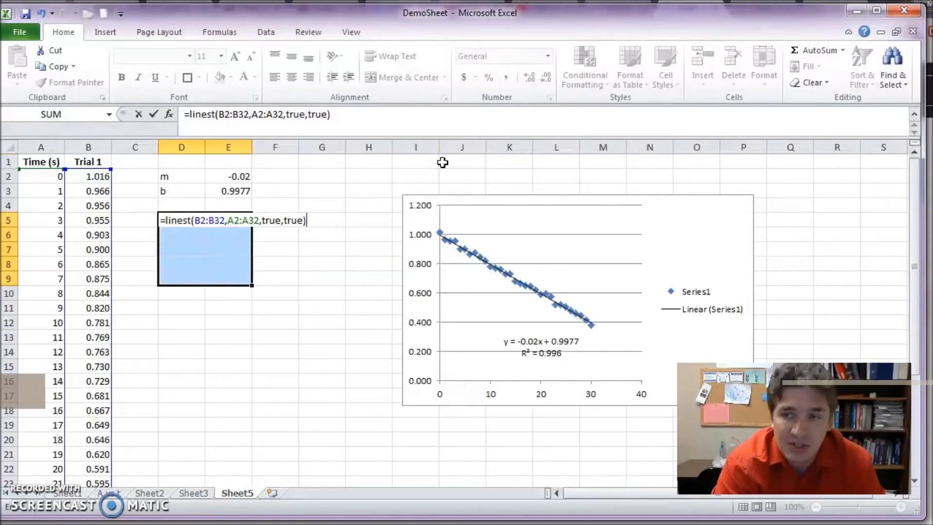
key("ctrl+shift+Return")
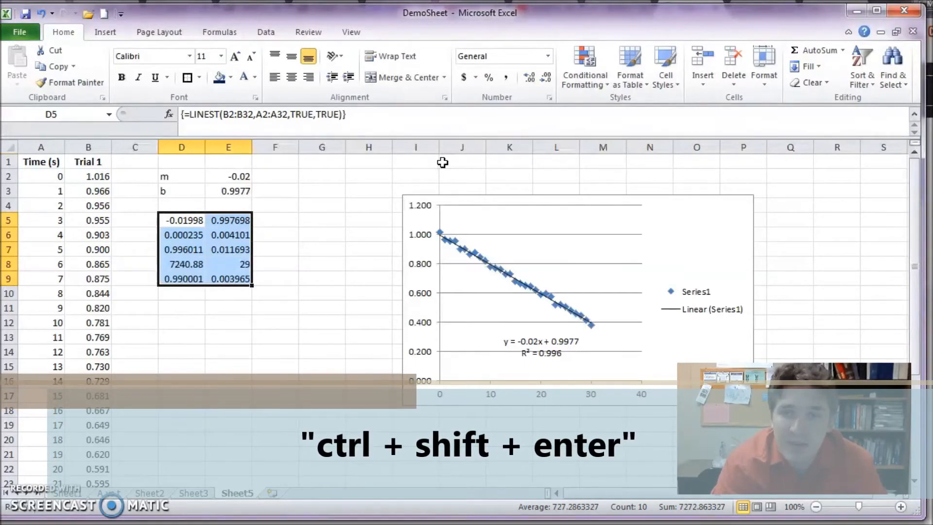
Add the headings "slope" in D4 and "y-intercept" in E4 above the regression output.
left_click(188, 207)
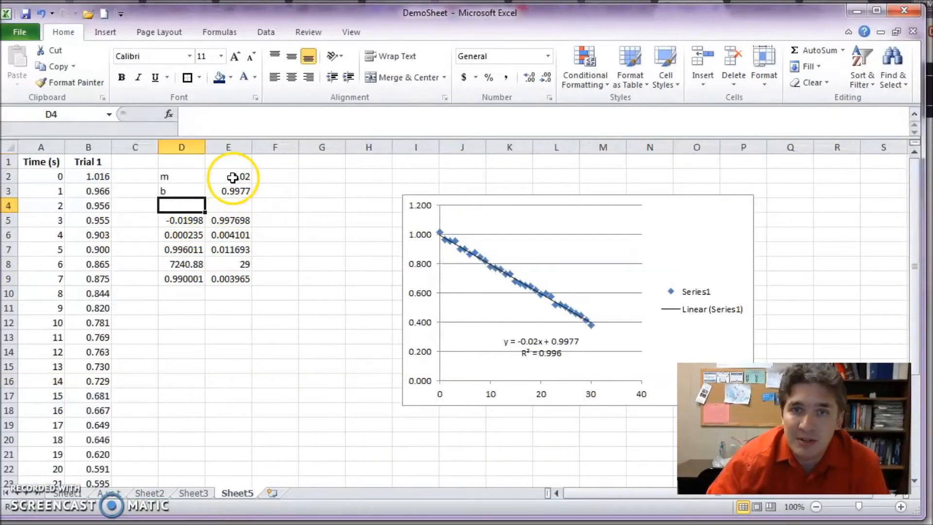
type("m")
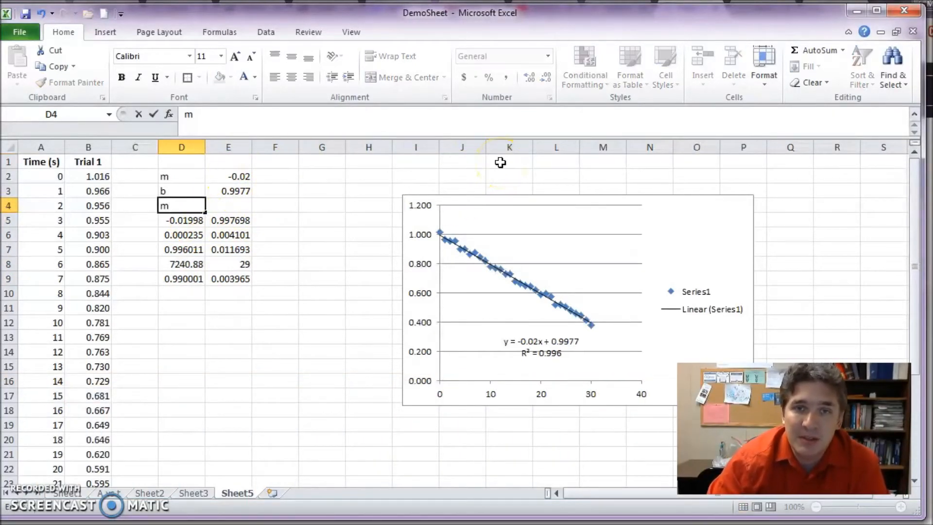
type("lode")
key("Tab")
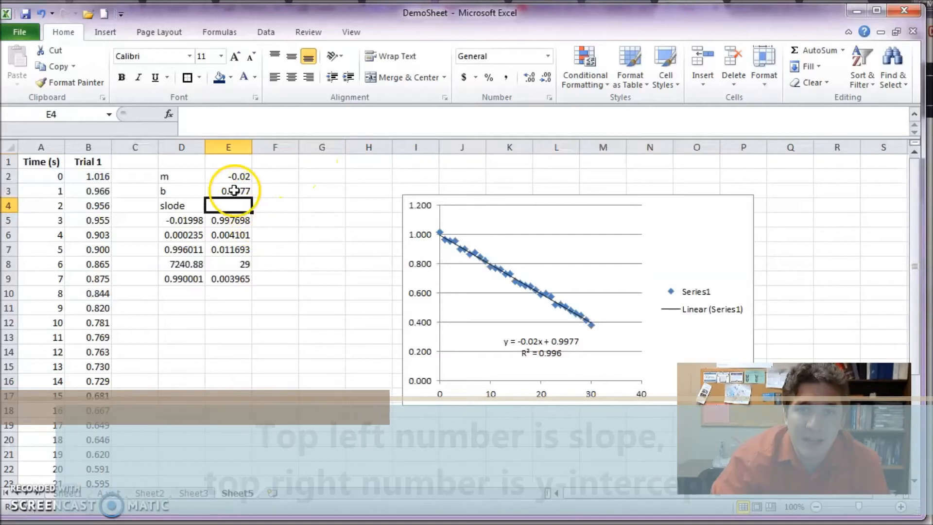
key("Left")
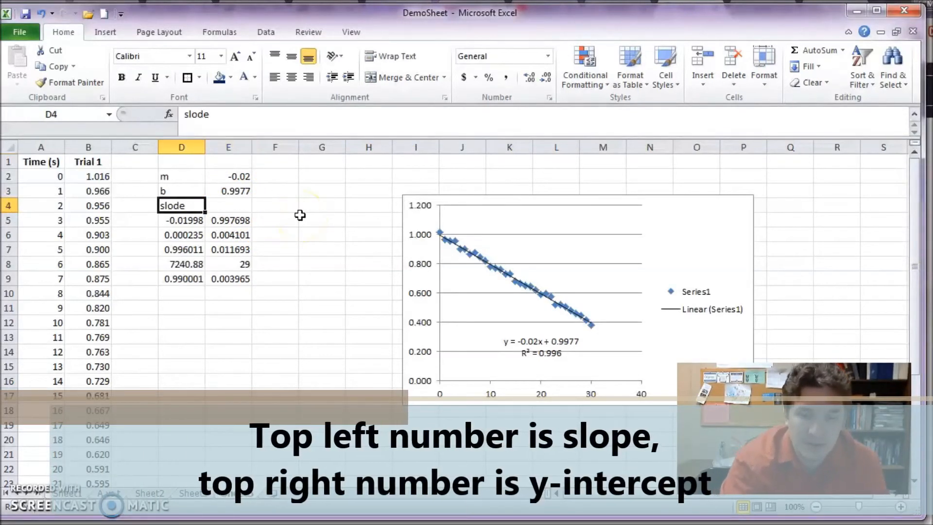
type("slope")
key("Tab")
type("y-")
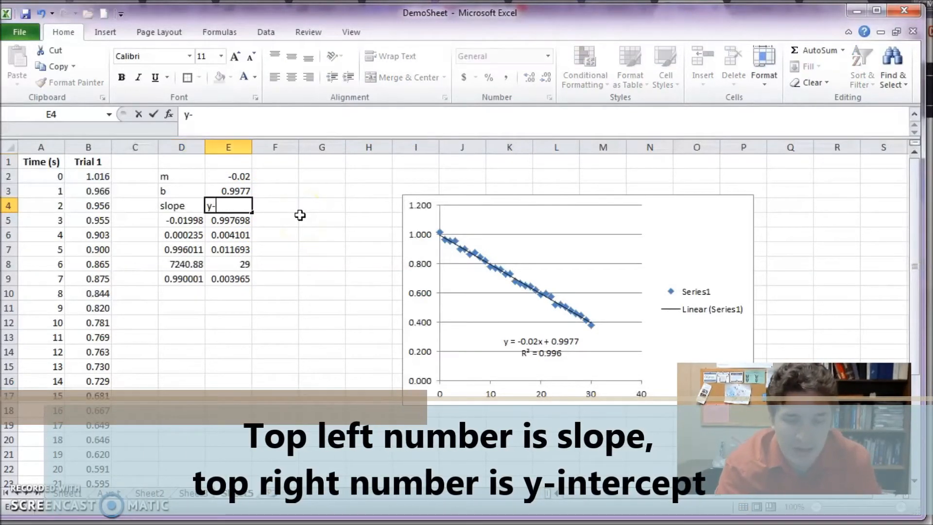
type("intercept")
key("Down")
Label the second output row "uncertainty" in C6 and autofit column C to the text.
key("Down")
key("Left")
key("Left")
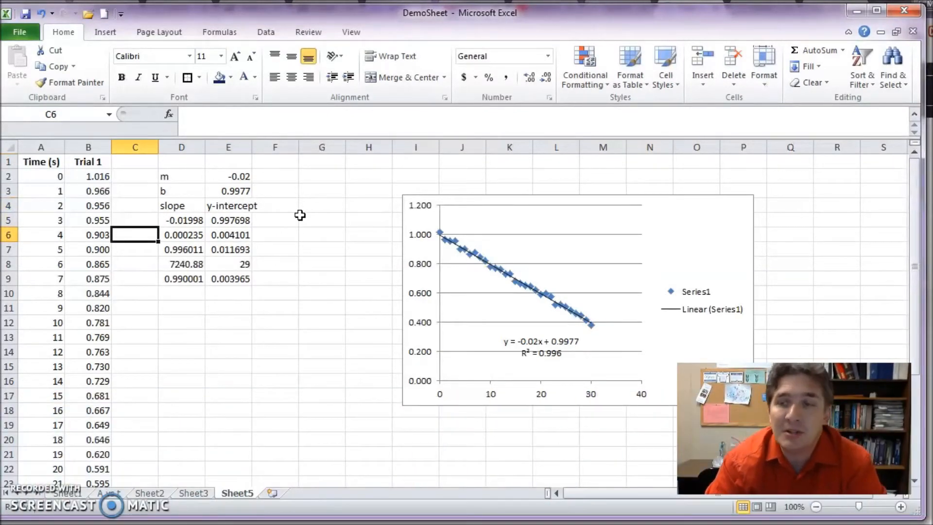
type("uncertainty")
key("Return")
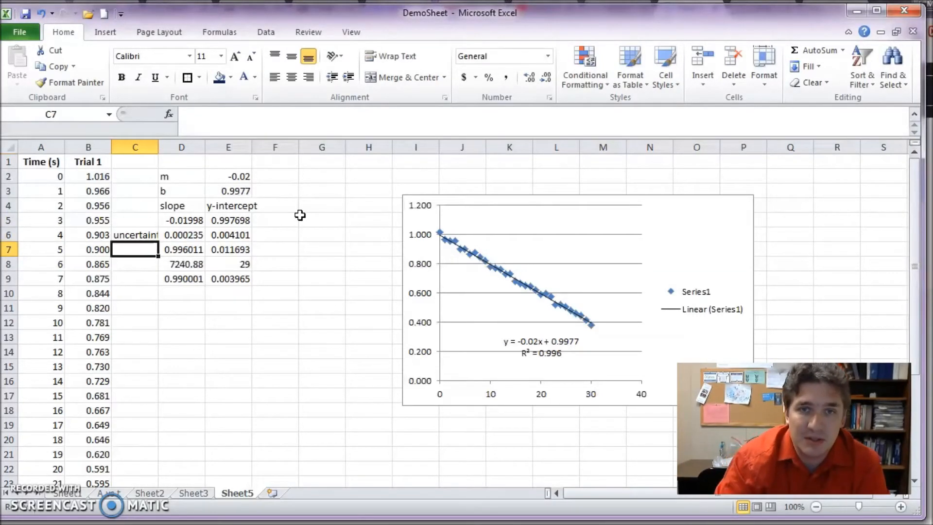
double_click(158, 146)
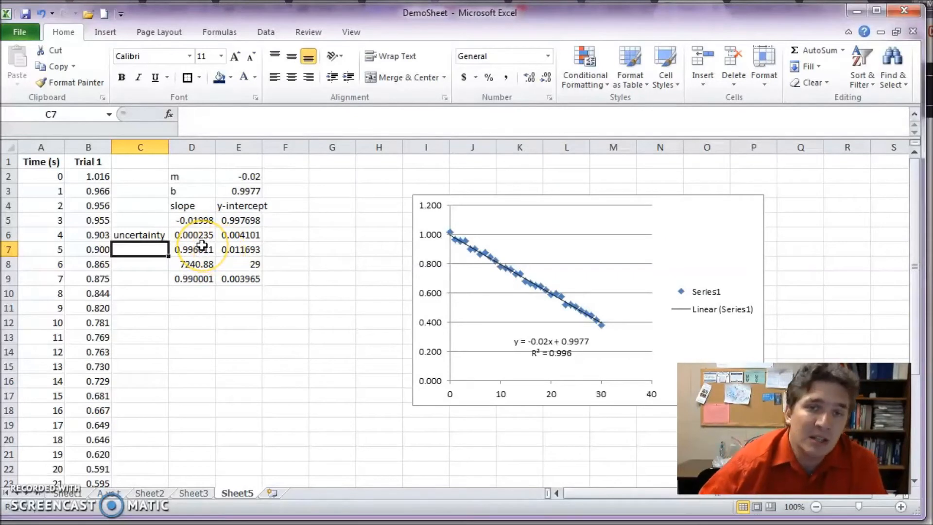
Add a matching "uncertainty" label in F6, beside the y-intercept's uncertainty value.
left_click(291, 235)
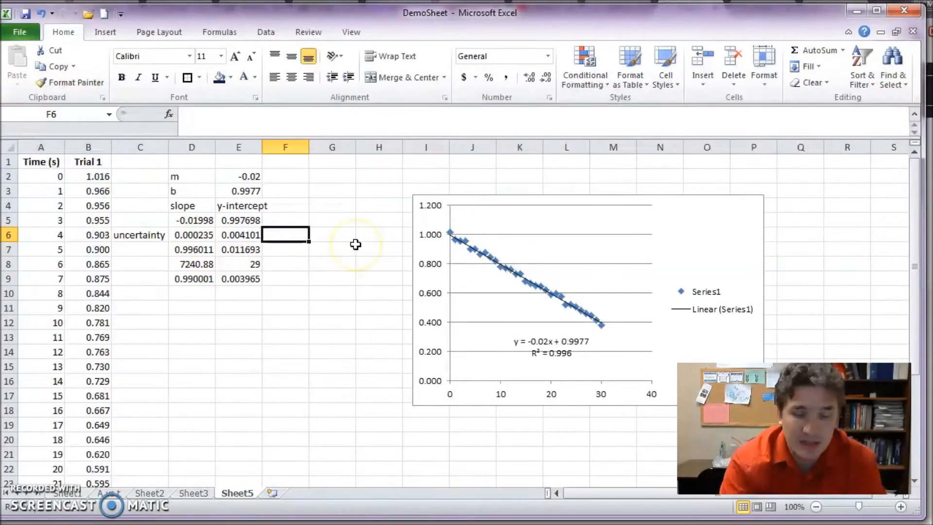
type("unc")
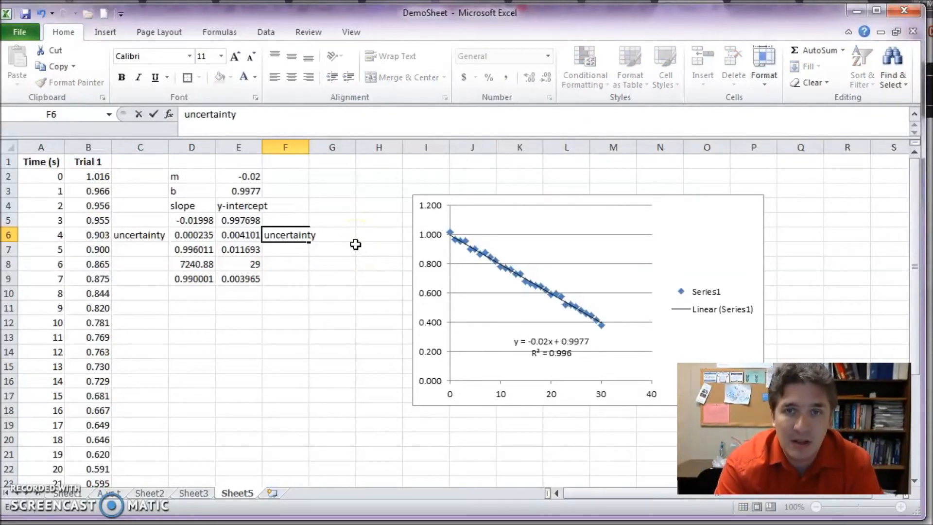
type("ertainty")
key("Return")
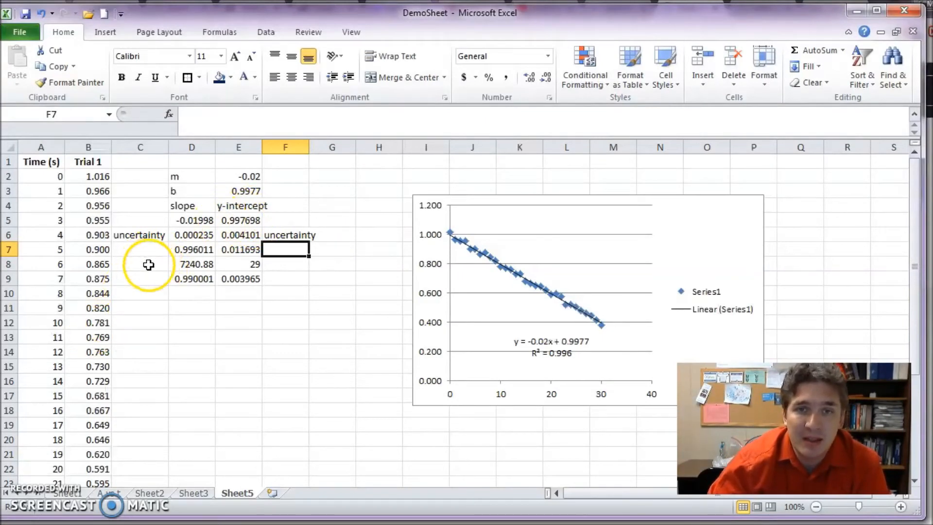
Label the fourth output row's second value "Degrees of freedom" in F8.
left_click(273, 265)
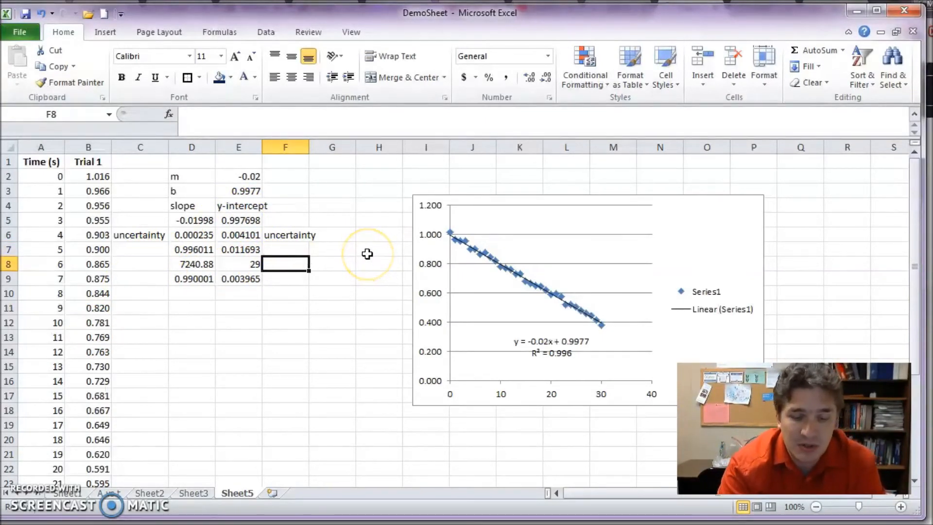
type("Degrees of f")
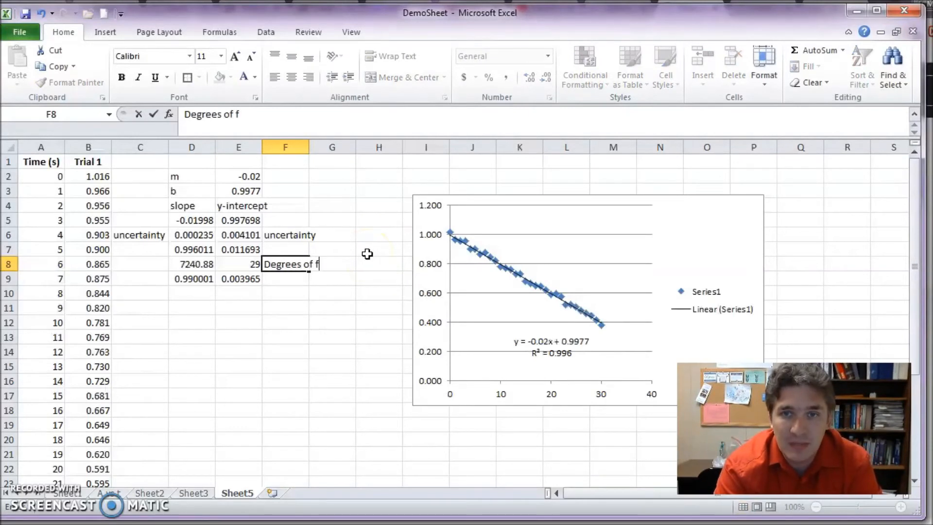
type("reedom")
key("Return")
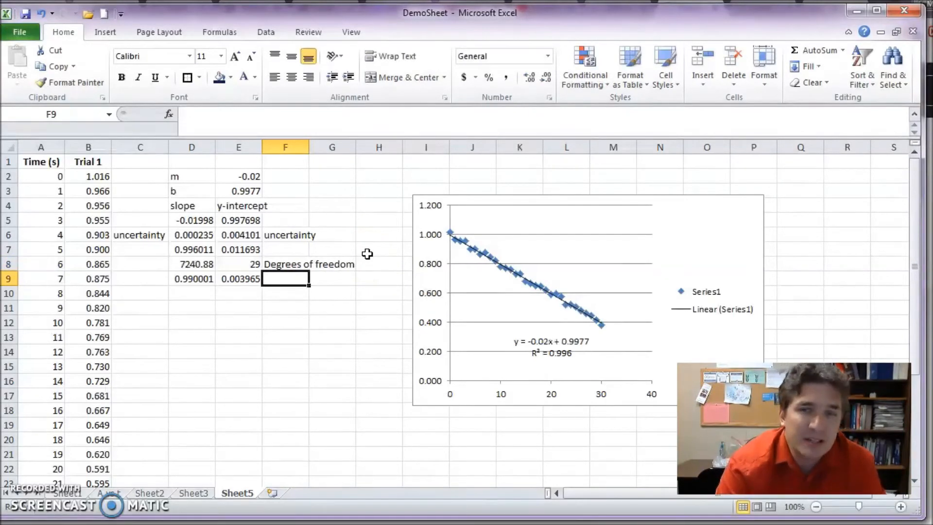
Label the first value in the third row of regression output "R2" in C7.
key("Left")
key("Left")
key("Left")
key("Up")
key("Up")
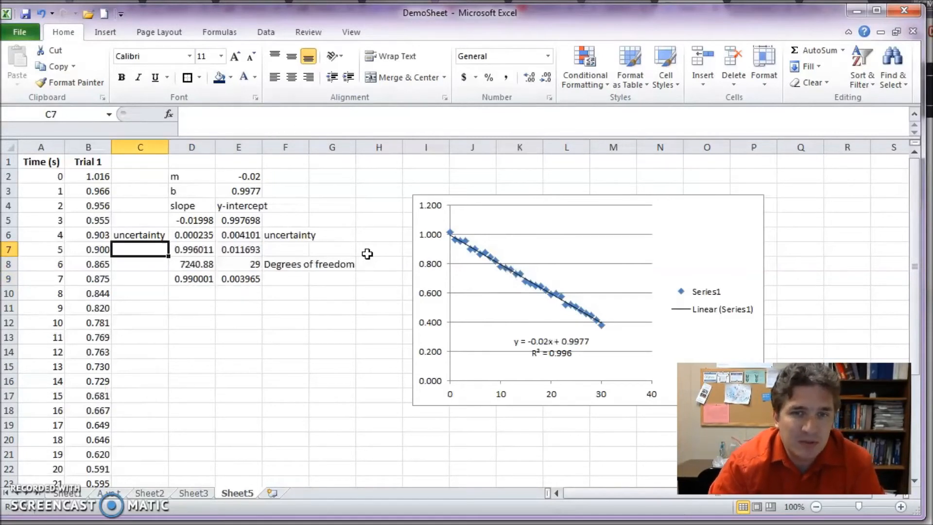
type("R")
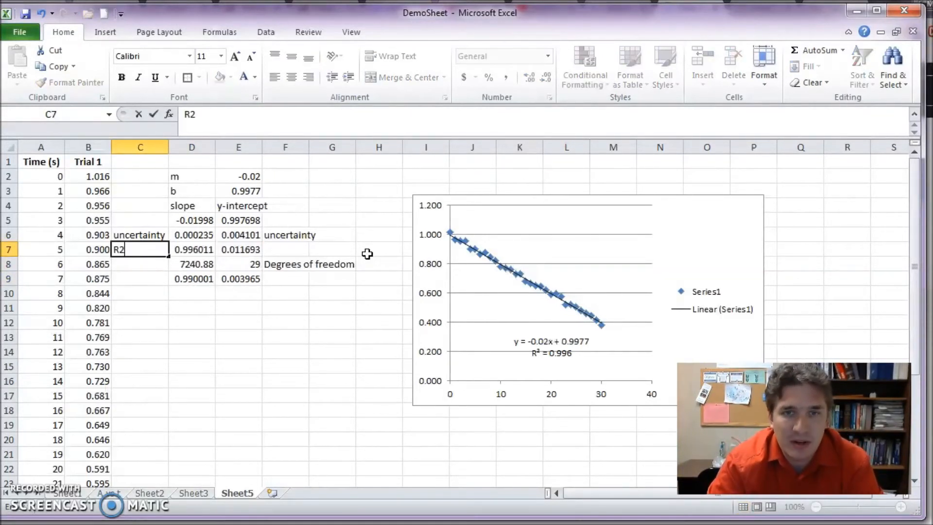
type("2")
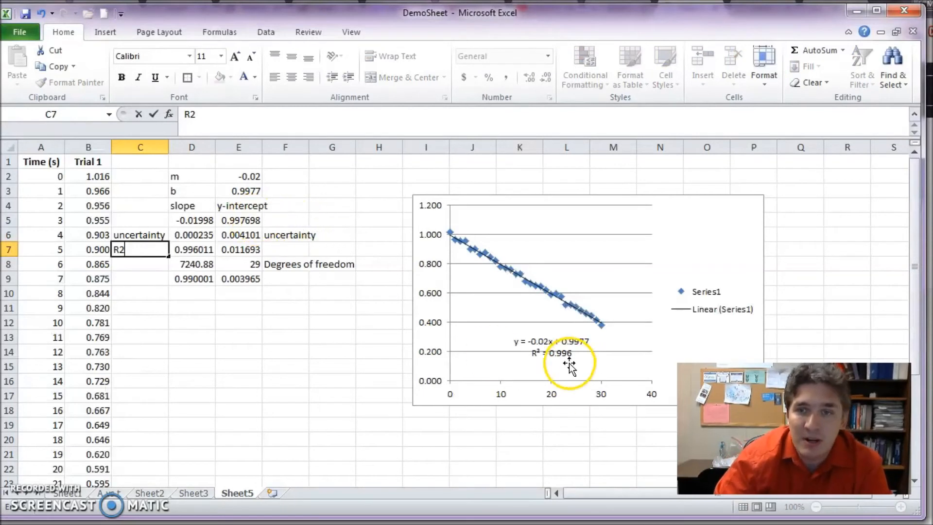
left_click(206, 317)
left_click(180, 248)
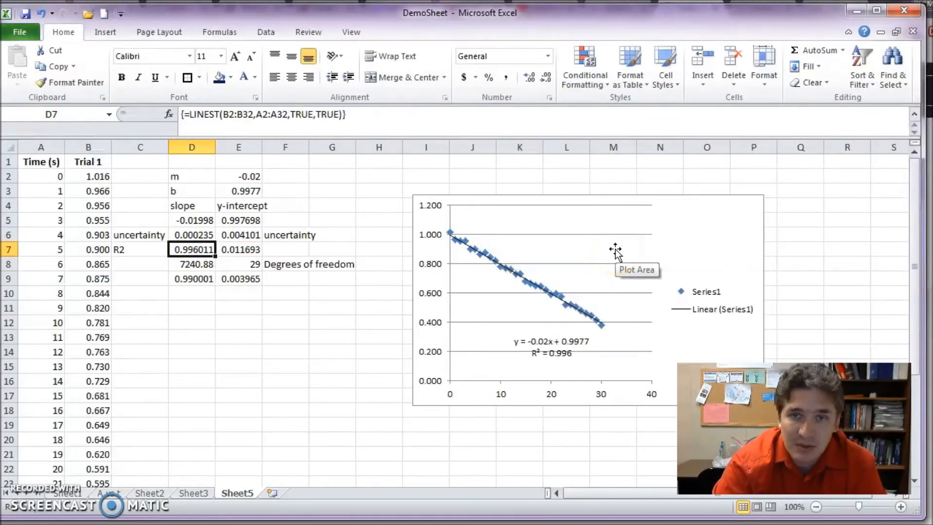
In D11, calculate the predicted y-value at x = 15.3 from the regression slope in D5 and y-intercept in E5.
key("Up")
key("Up")
key("Down")
key("Down")
key("Down")
key("Down")
key("Down")
key("Down")
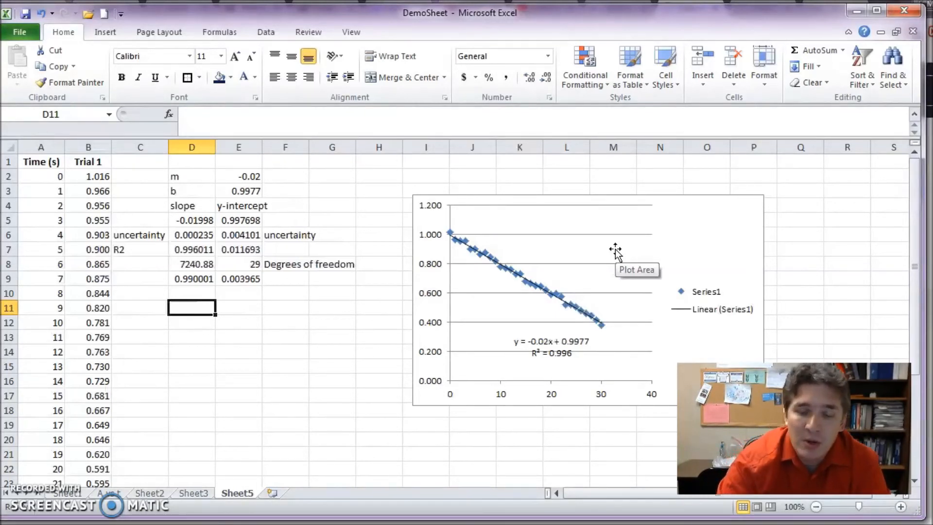
type("=")
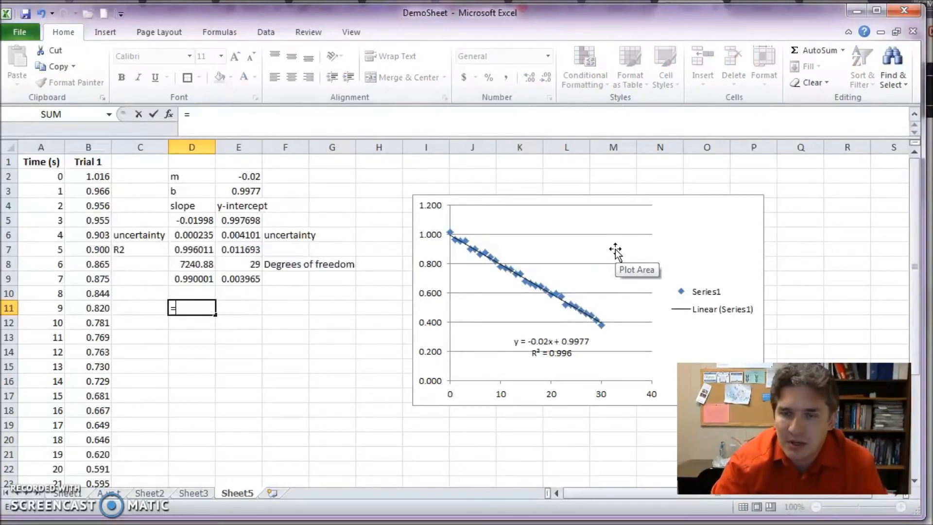
type("15.3*")
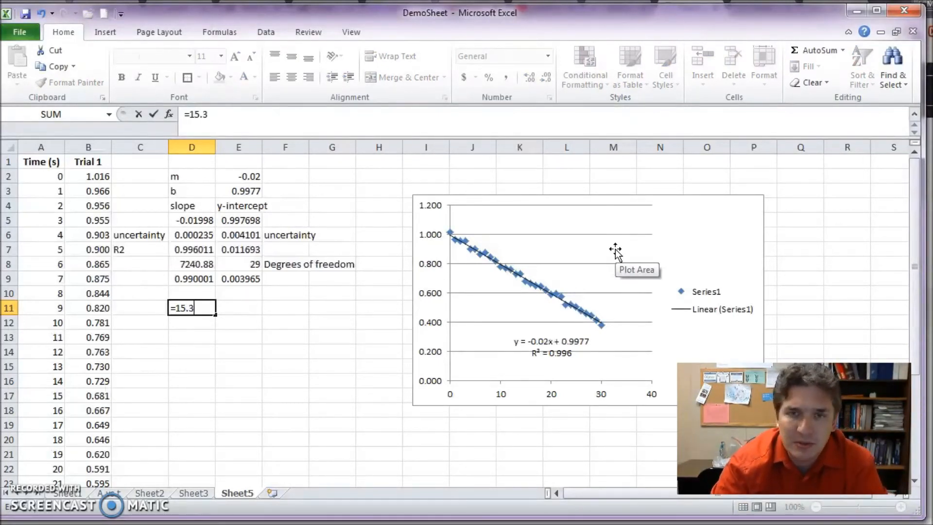
key("Up")
key("Up")
key("Up")
key("Up")
key("Up")
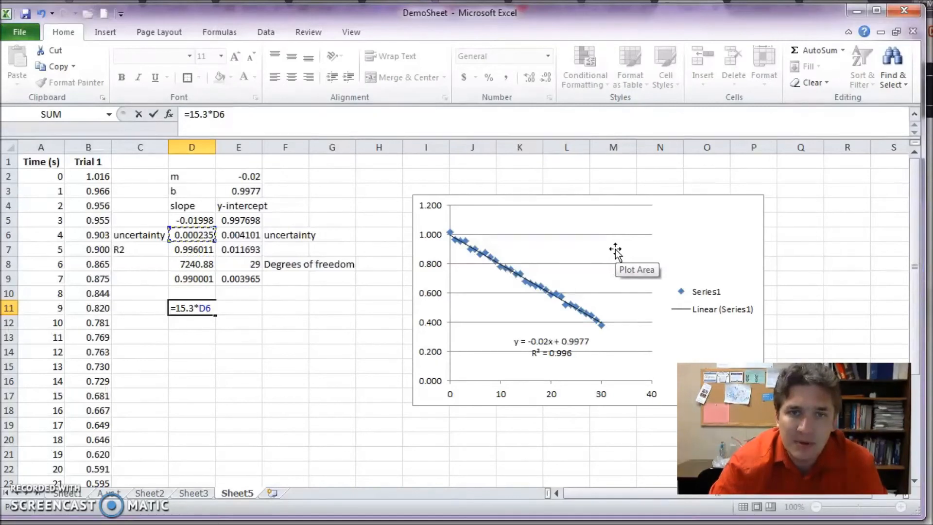
key("Up")
type("+")
key("Up")
key("Up")
key("Up")
key("Up")
key("Up")
key("Up")
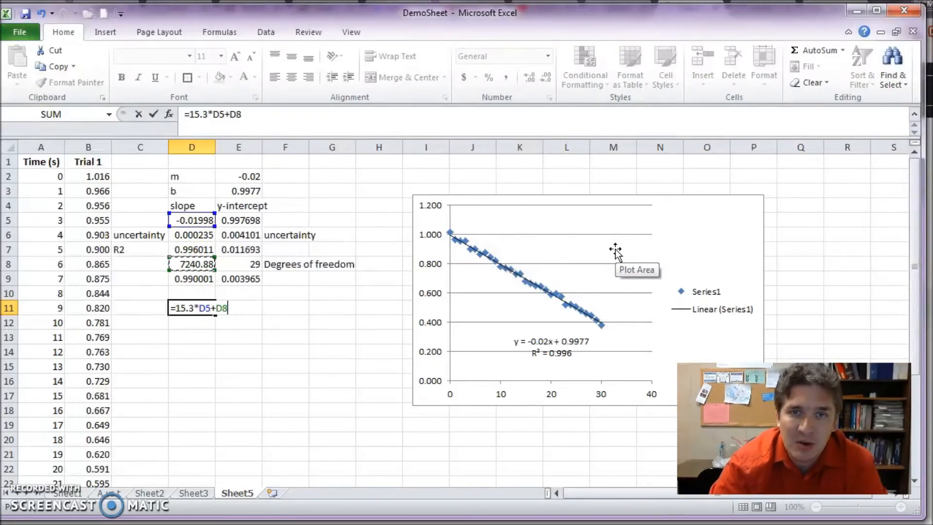
key("Return")
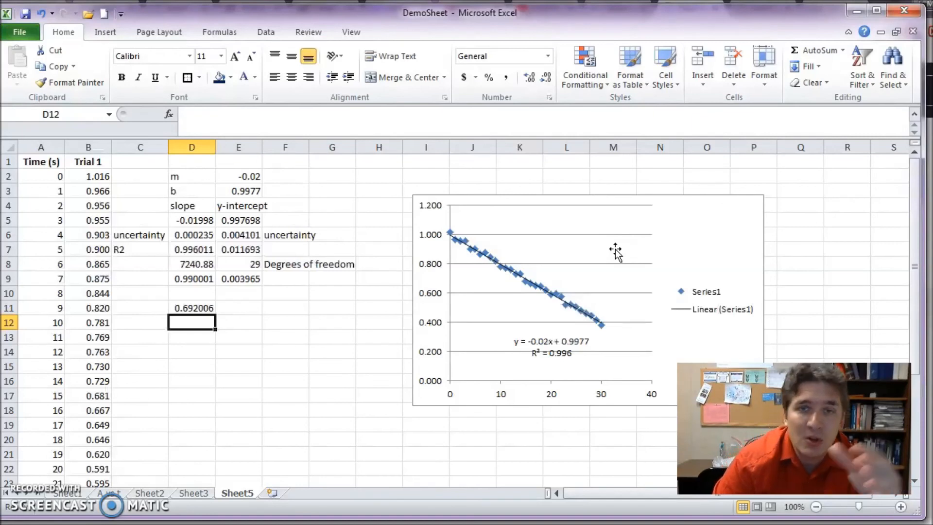
Review the rounded slope and intercept values beside the m and b labels in E2 and E3.
left_click(248, 178)
left_click(249, 194)
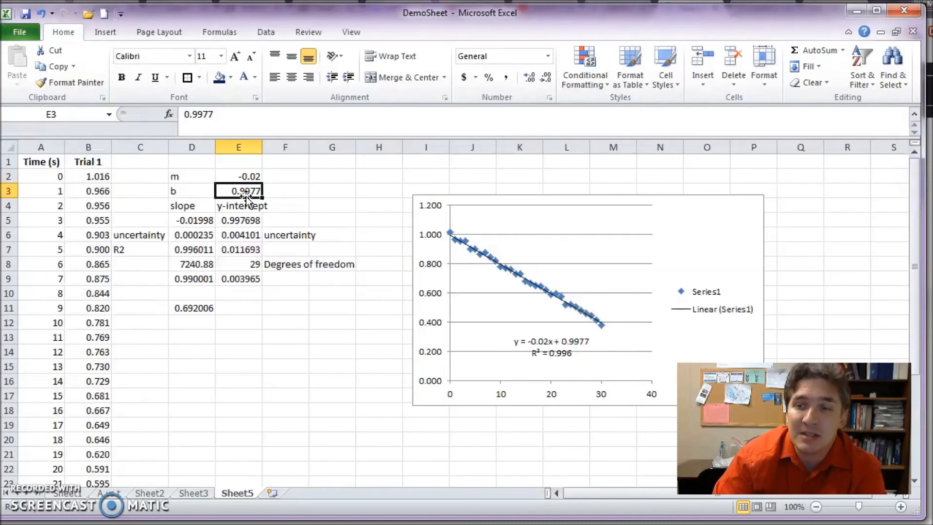